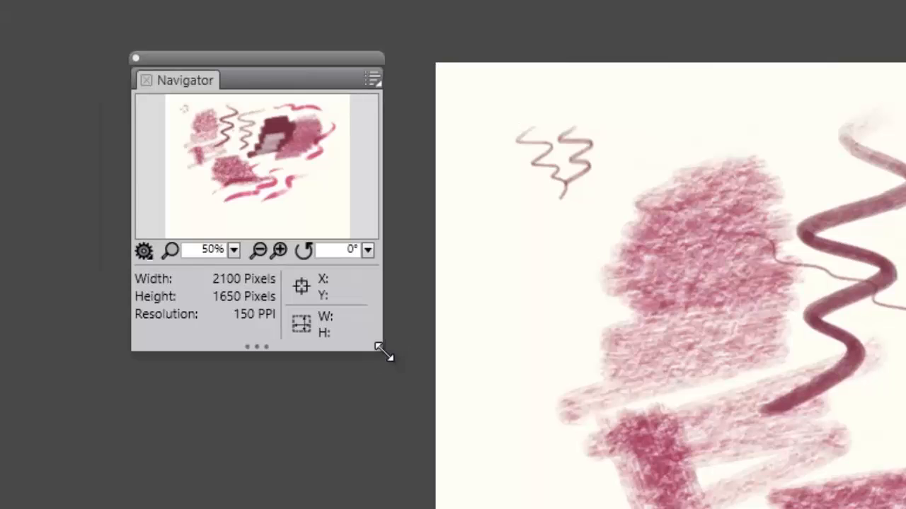
Step: Enlarge the Navigator panel so its preview of the whole painting is bigger
left_click_drag(383, 352, 509, 508)
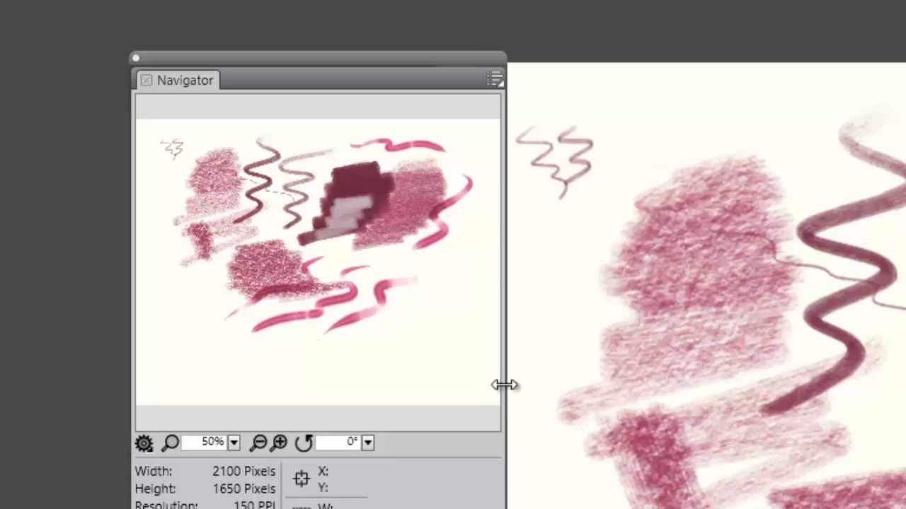
left_click_drag(511, 387, 491, 396)
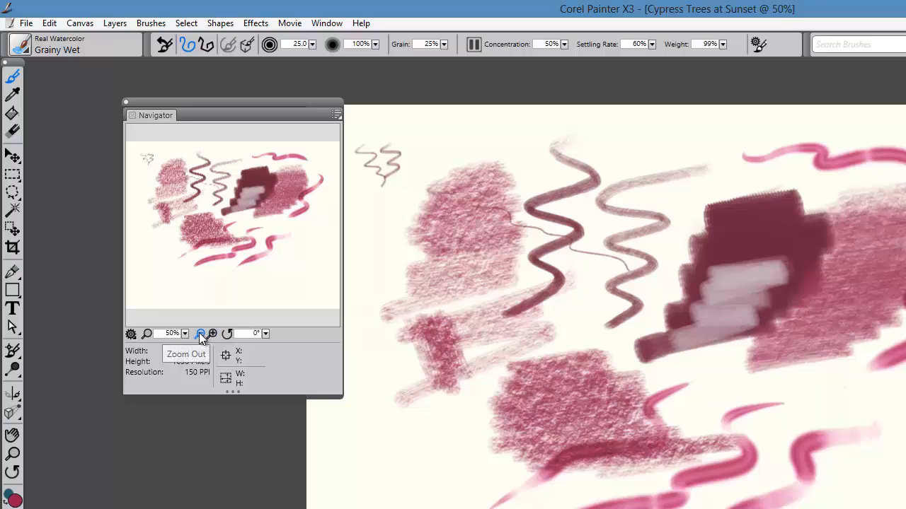
Step: Zoom the canvas out to 33.3%, in to 75%, and back to 50% using the Navigator
left_click(198, 332)
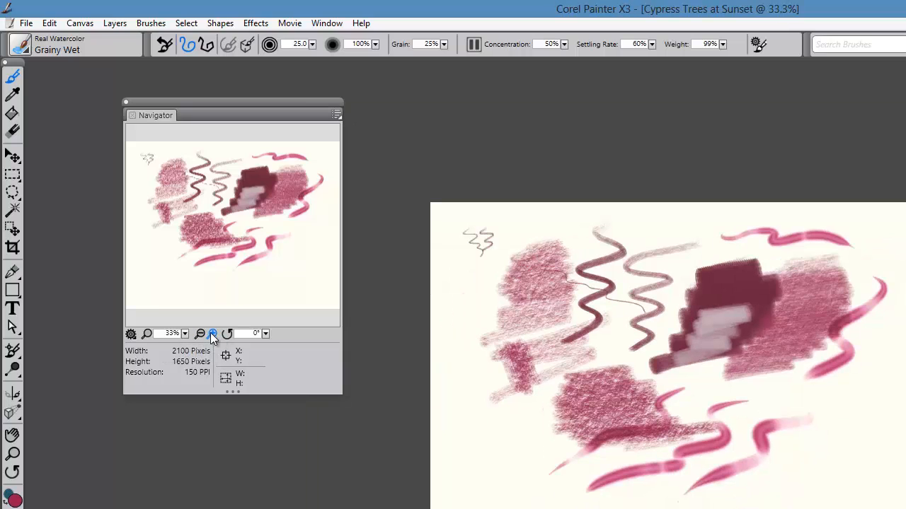
left_click(211, 333)
left_click(211, 333)
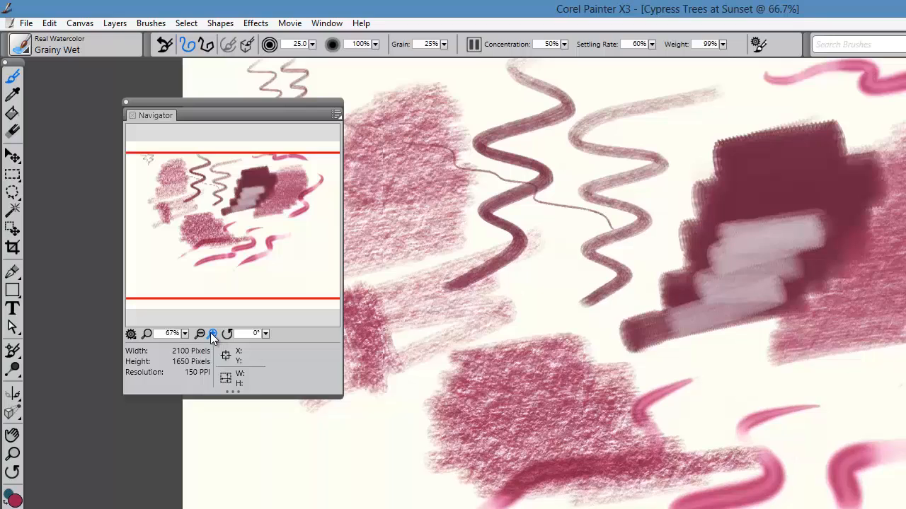
left_click(211, 333)
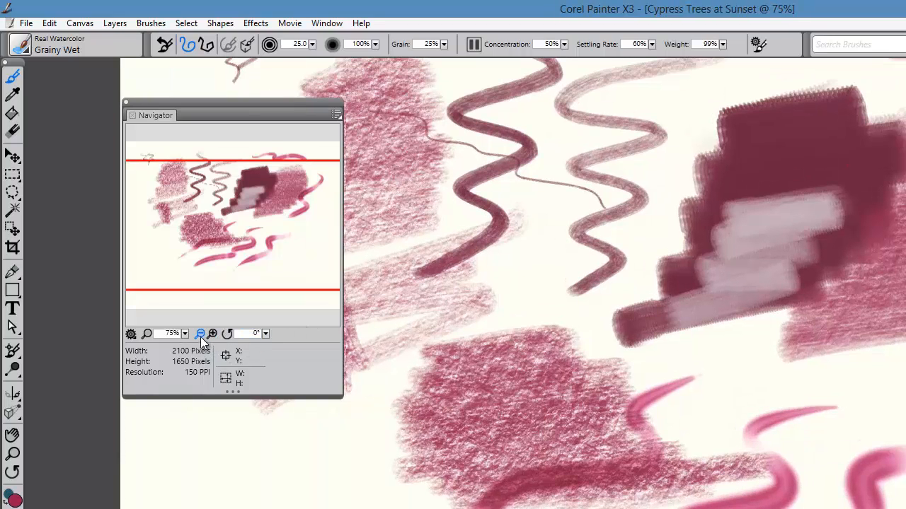
left_click(200, 333)
left_click(200, 333)
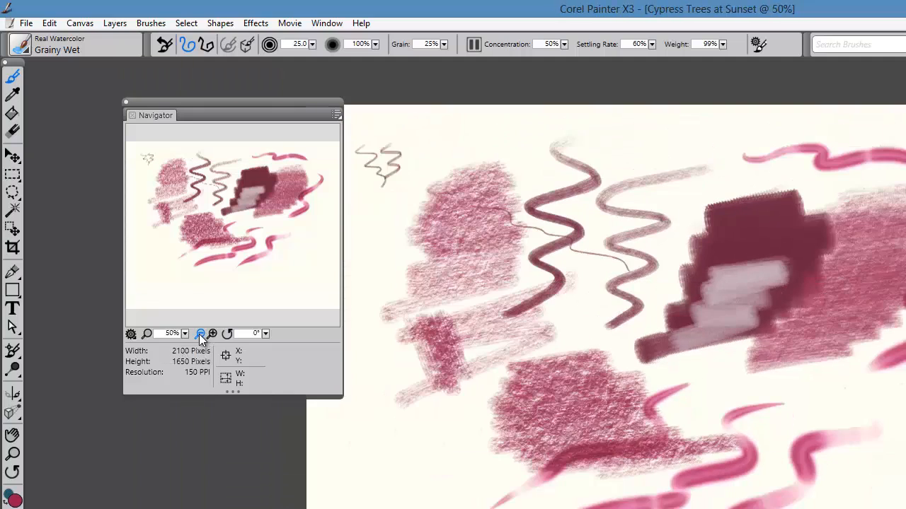
Step: Rotate the canvas view to about 34° using the Navigator and return it to 0°
left_click(266, 333)
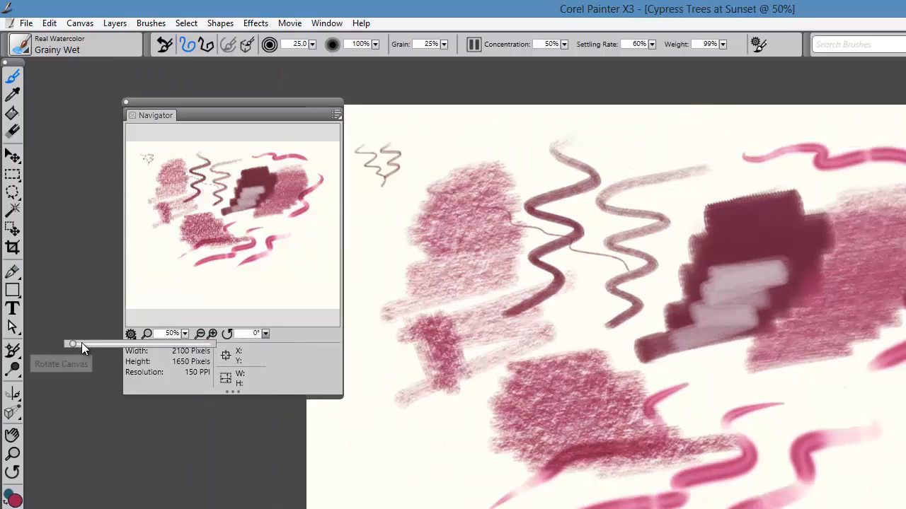
mouse_move(74, 347)
left_mouse_down()
mouse_move(105, 357)
mouse_move(85, 344)
left_mouse_up()
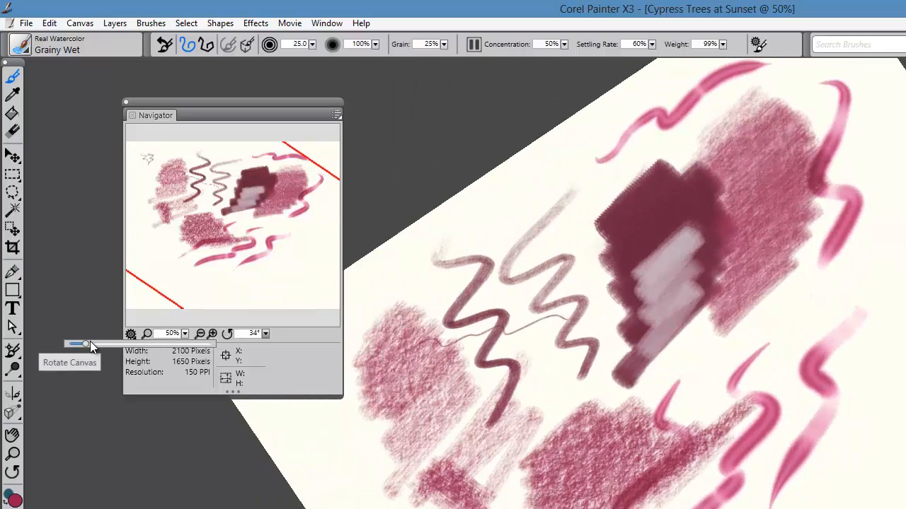
left_click_drag(87, 342, 74, 329)
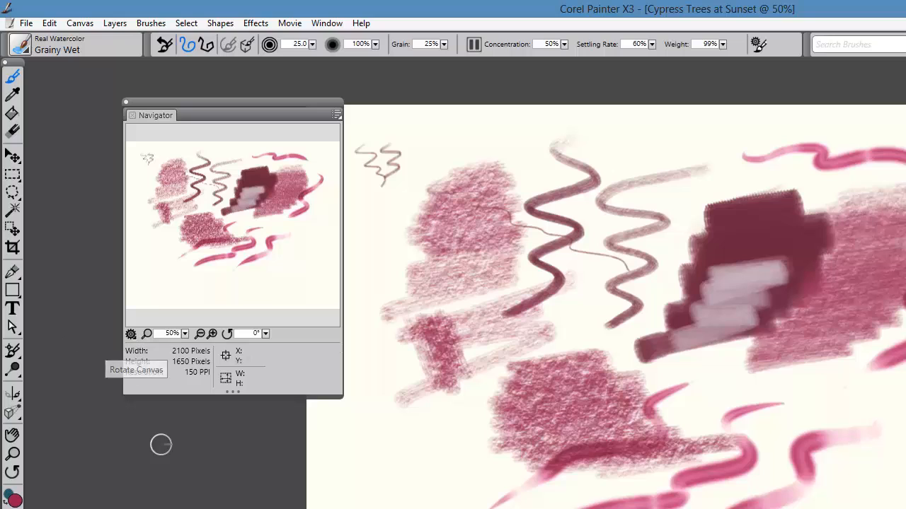
Step: Examine the Navigator's settings for color management, tracing paper opacity and drawing mode, and close them without changing anything
left_click(133, 335)
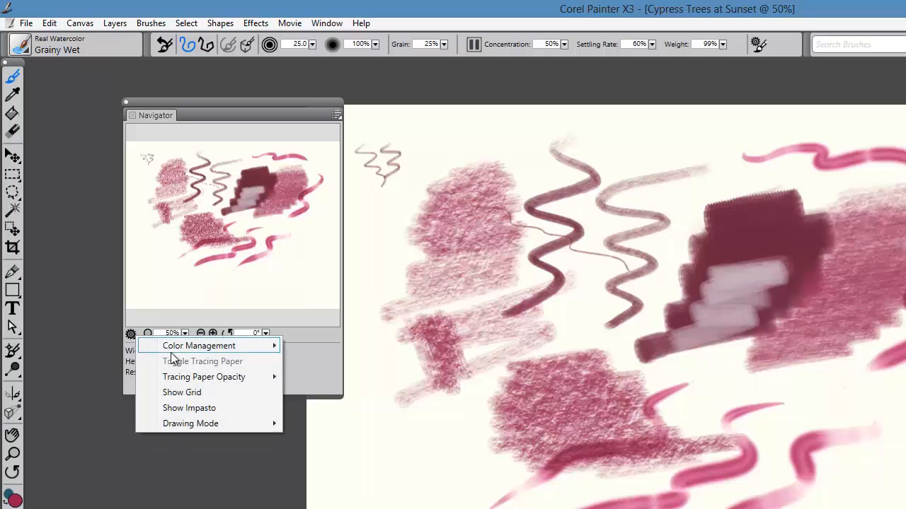
mouse_move(193, 350)
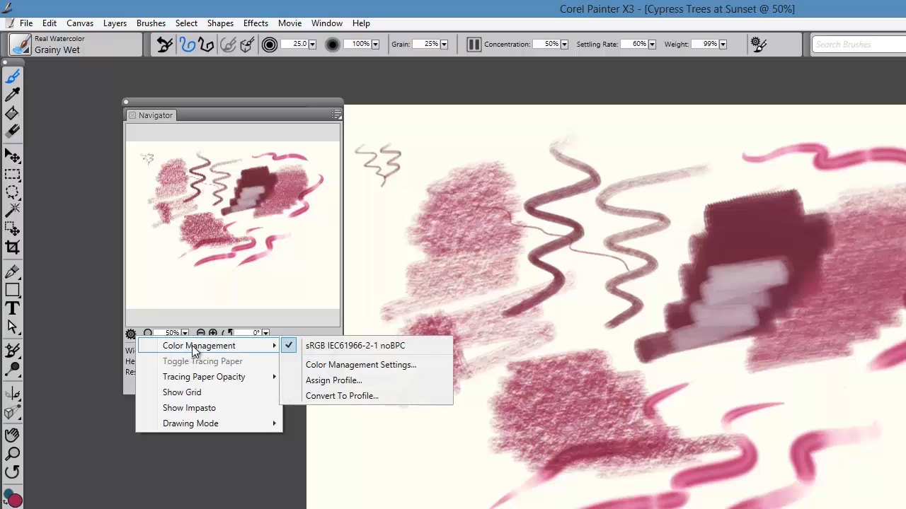
mouse_move(196, 382)
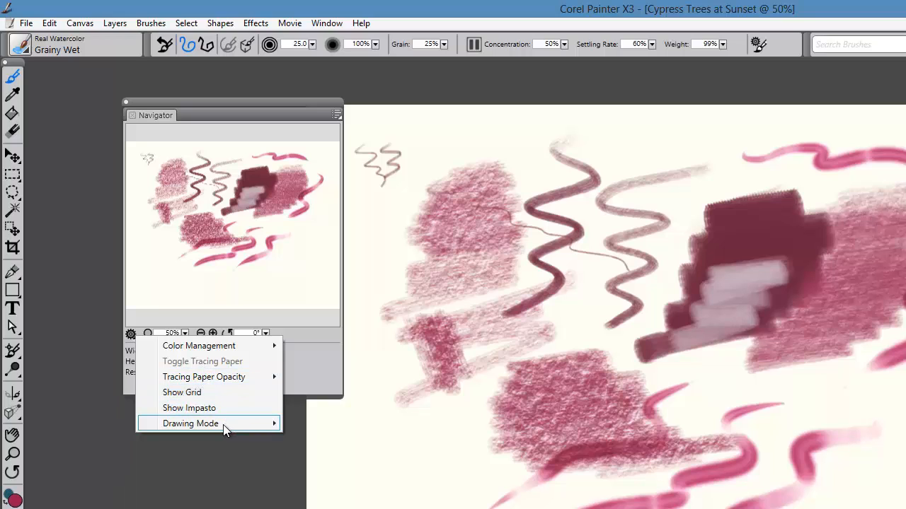
mouse_move(223, 428)
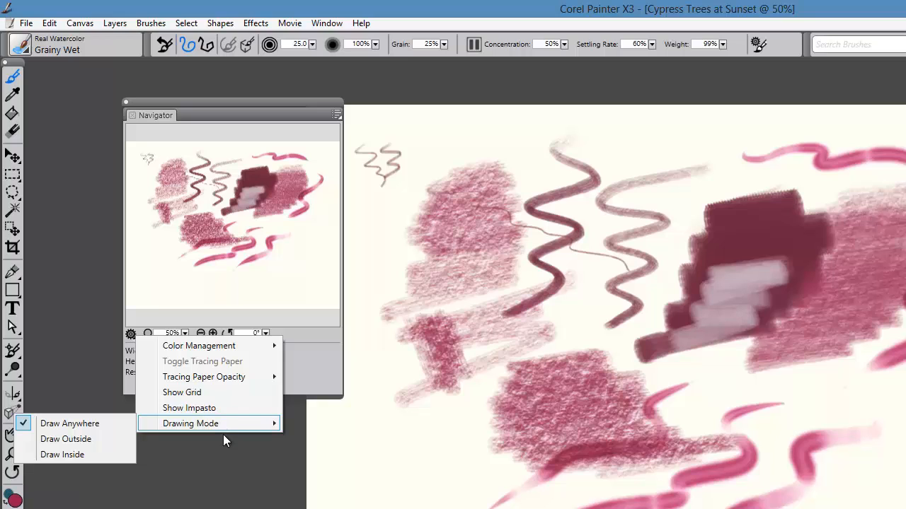
left_click(220, 451)
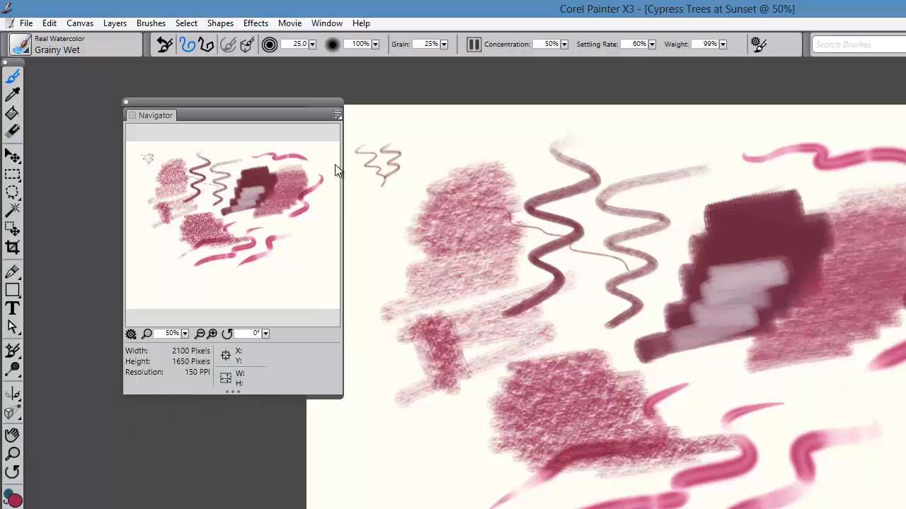
Step: Move the Navigator away from the canvas, and show the Layers panel enlarged enough to display both layers
left_click_drag(311, 103, 253, 108)
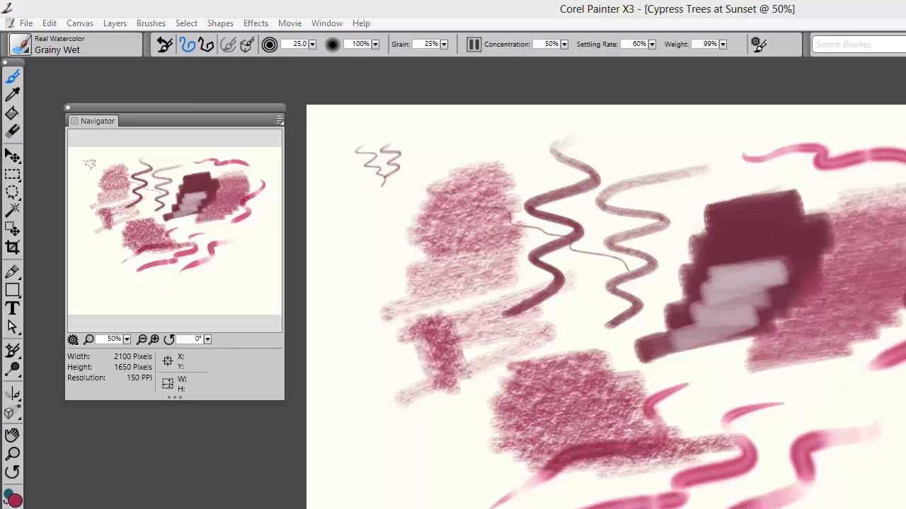
key("ctrl+4")
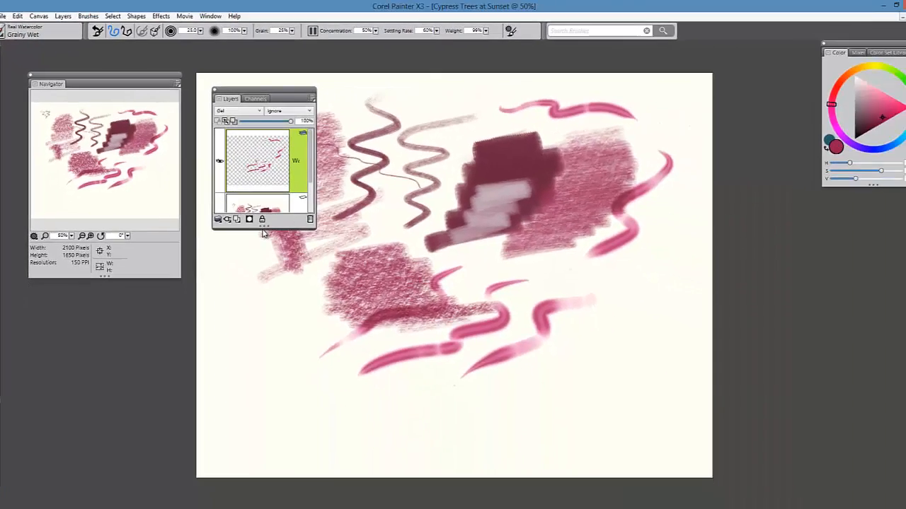
left_click_drag(263, 227, 388, 395)
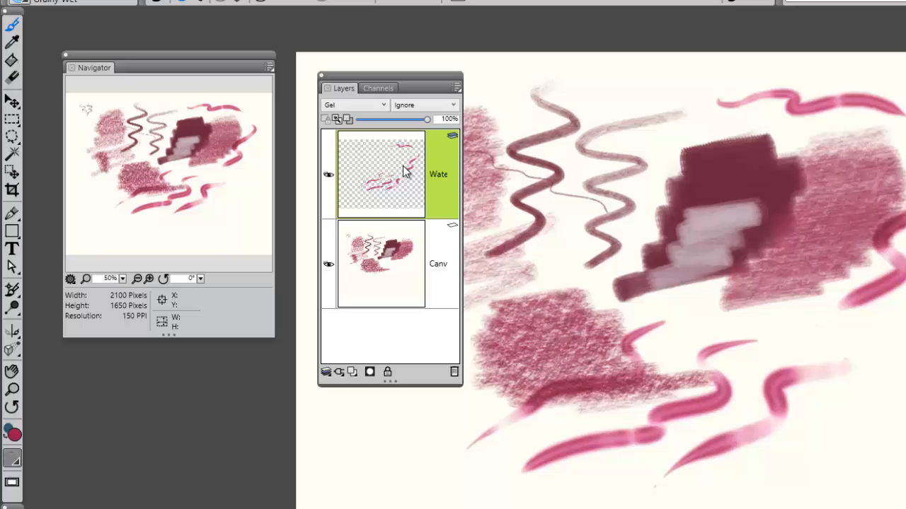
Step: Try the Colorize and Darken composite methods on the watercolor layer
left_click(360, 104)
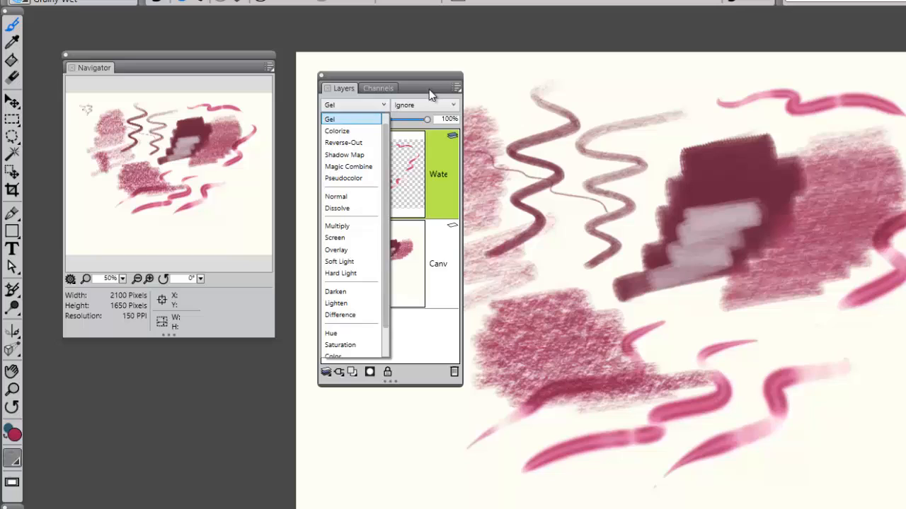
left_click(349, 131)
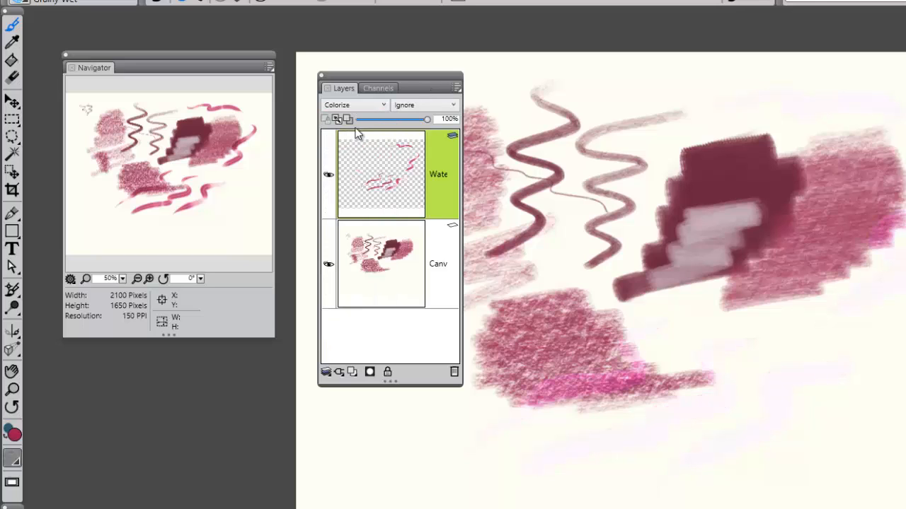
left_click(349, 113)
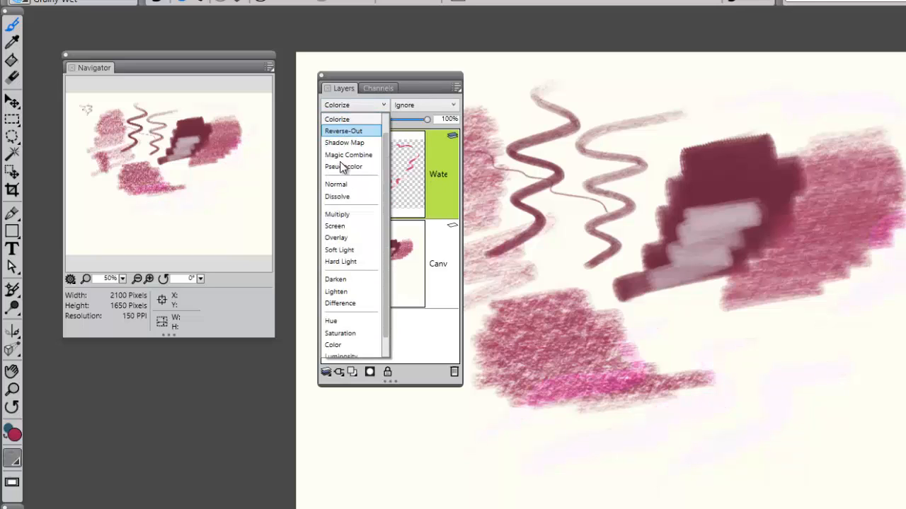
left_click(335, 282)
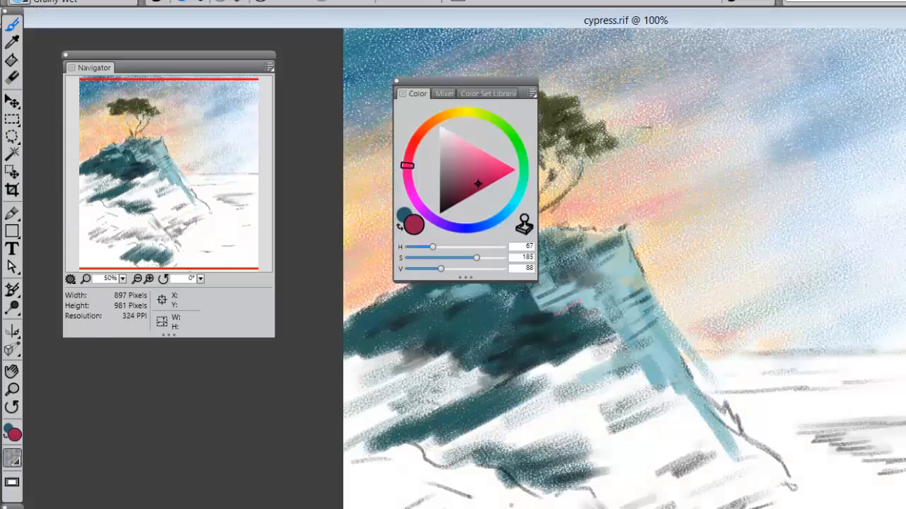
Step: Show the Mixer in a wider panel and paint a brown dab in an empty area of its mixing pad
left_click(444, 93)
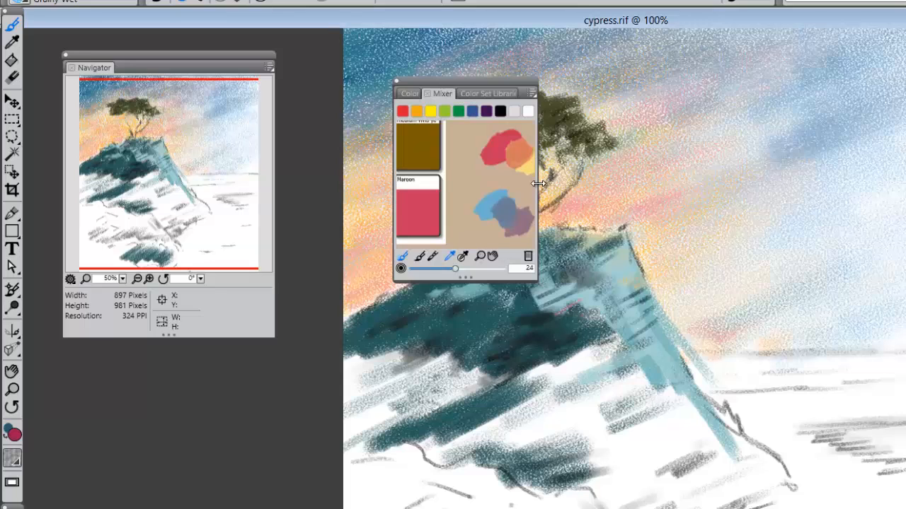
left_click_drag(539, 182, 708, 184)
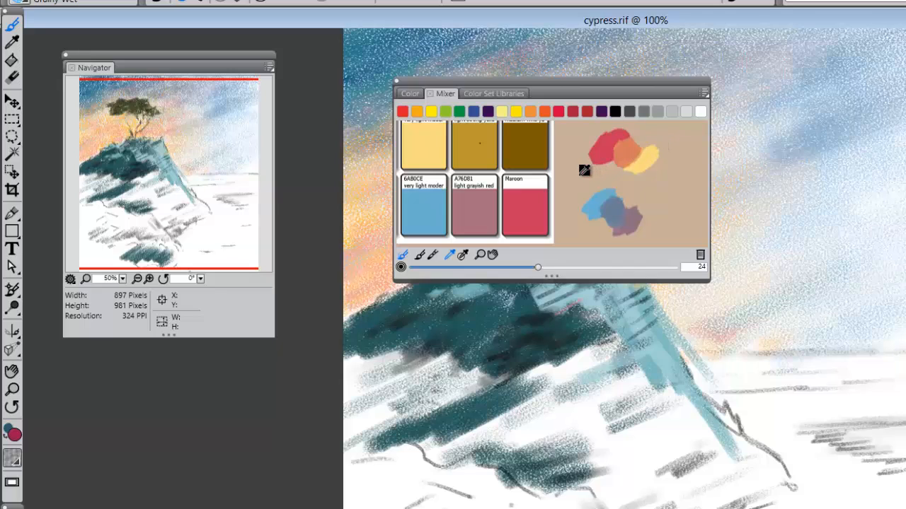
left_click(629, 163)
left_click(421, 255)
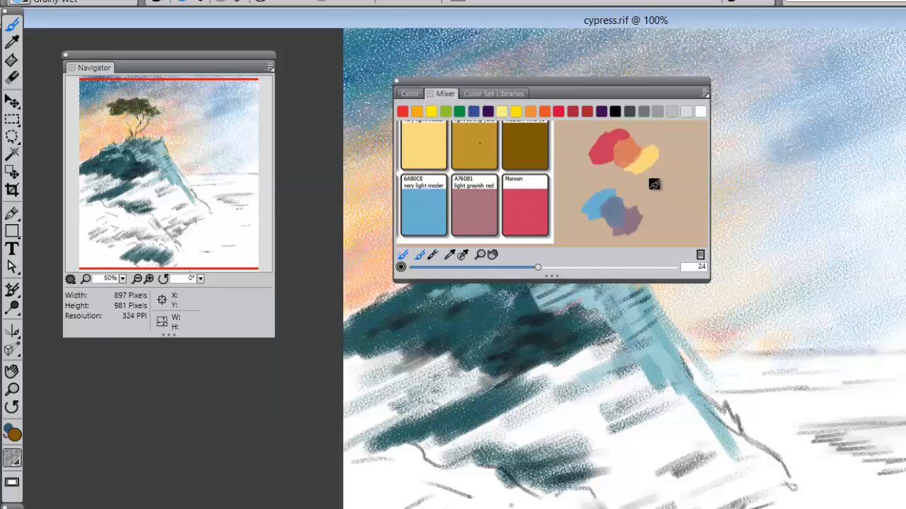
left_click_drag(655, 185, 659, 195)
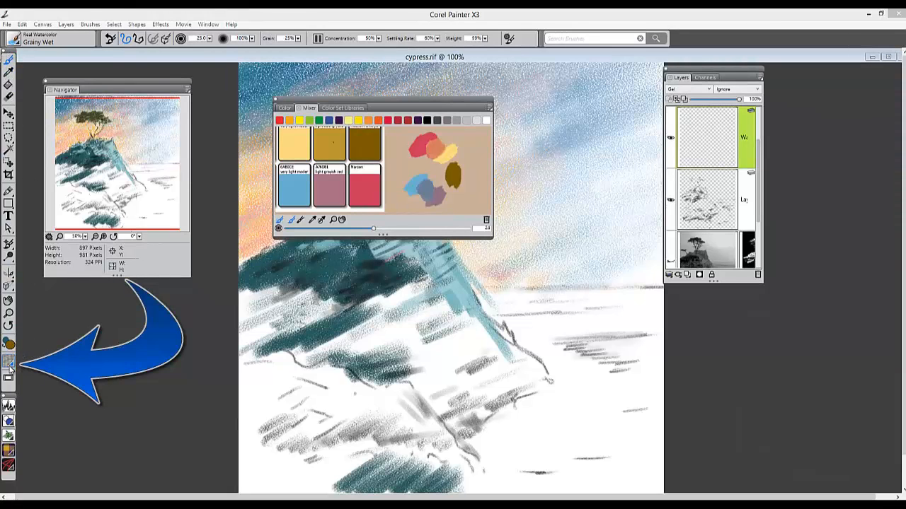
Step: Choose the Sandy Pastel texture as the current paper
left_click(12, 362)
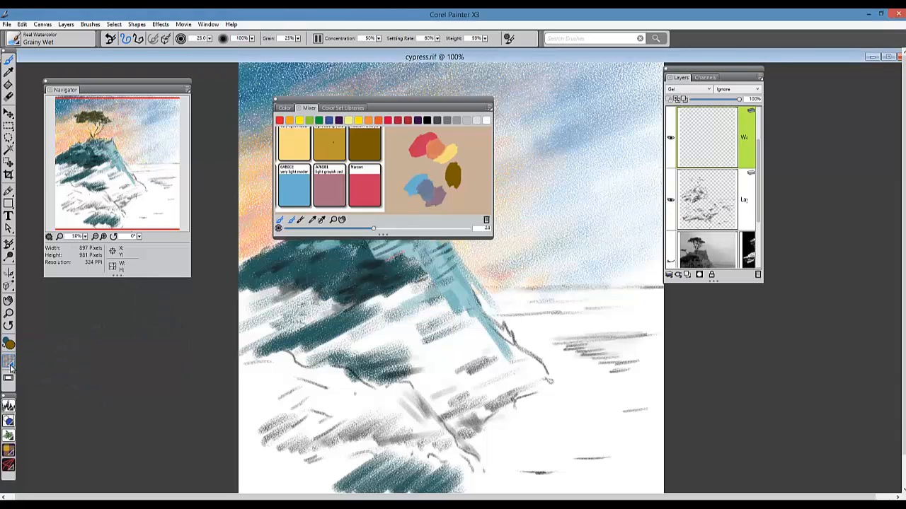
left_click(10, 364)
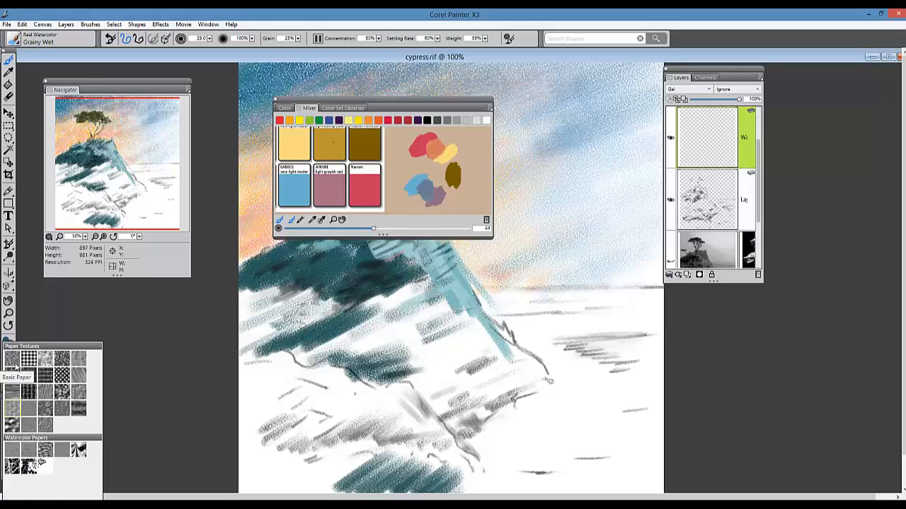
left_click(70, 359)
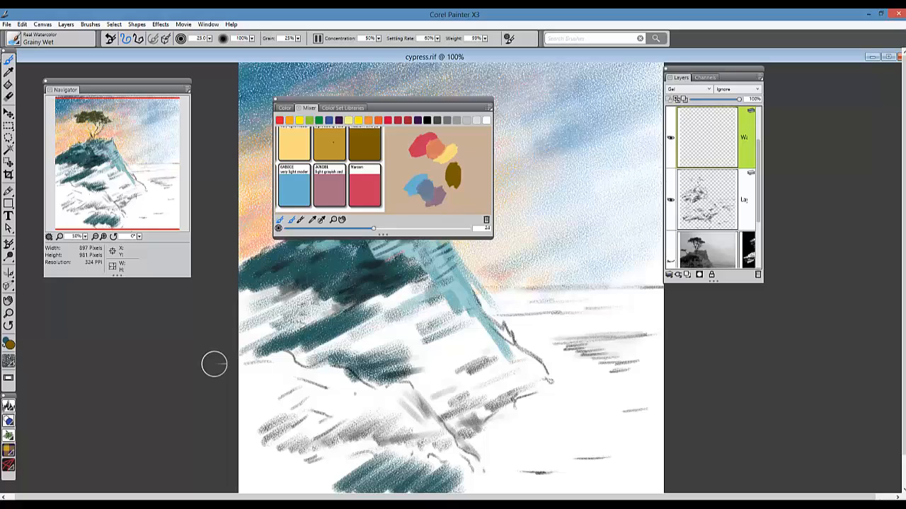
Step: Display the Papers panel and place it over the painting between the Mixer and Layers panels
left_click(208, 24)
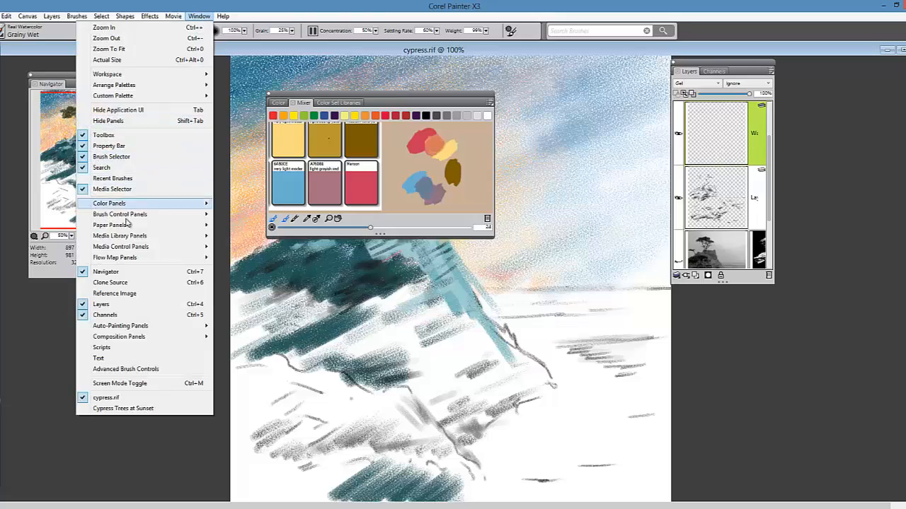
mouse_move(129, 231)
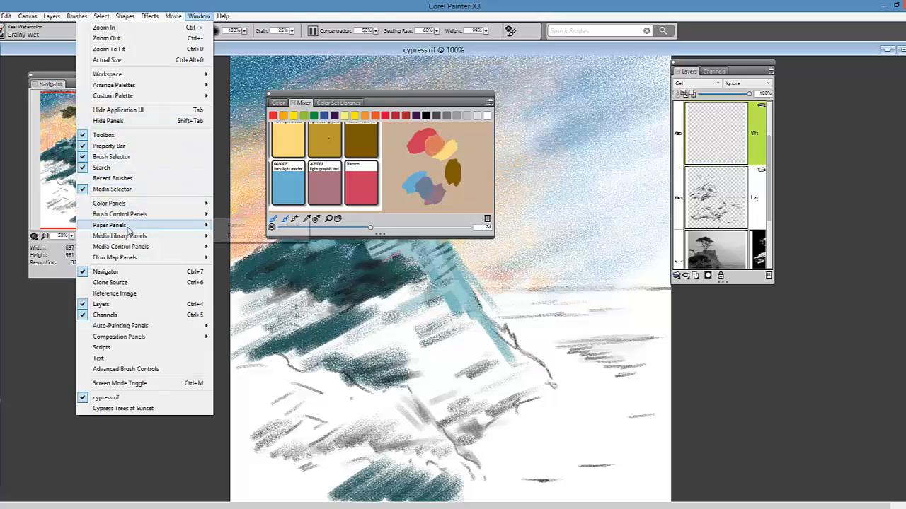
left_click(253, 229)
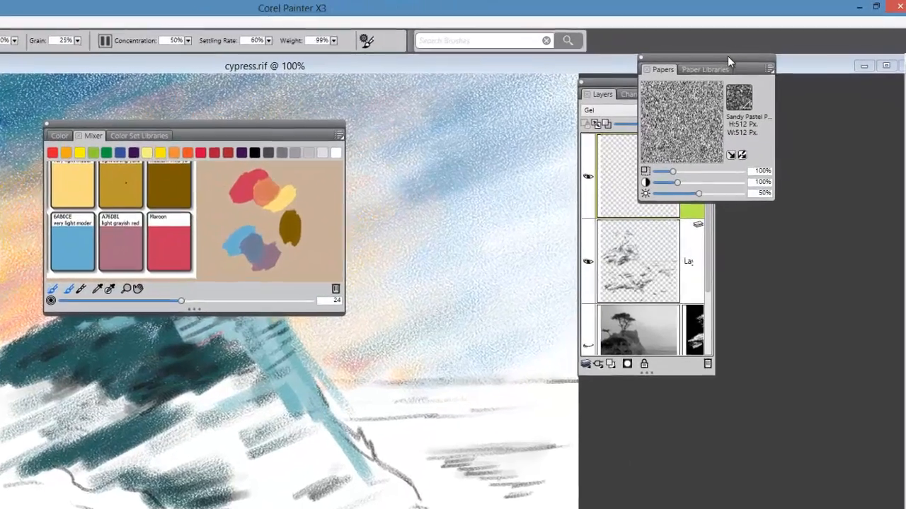
left_click_drag(727, 56, 506, 111)
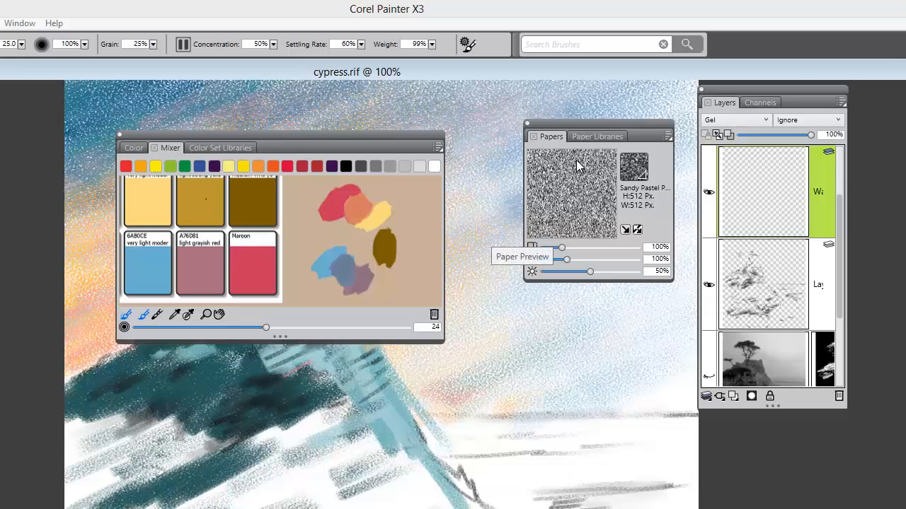
Step: Show the Paper Libraries and look through the available paper textures
left_click(595, 135)
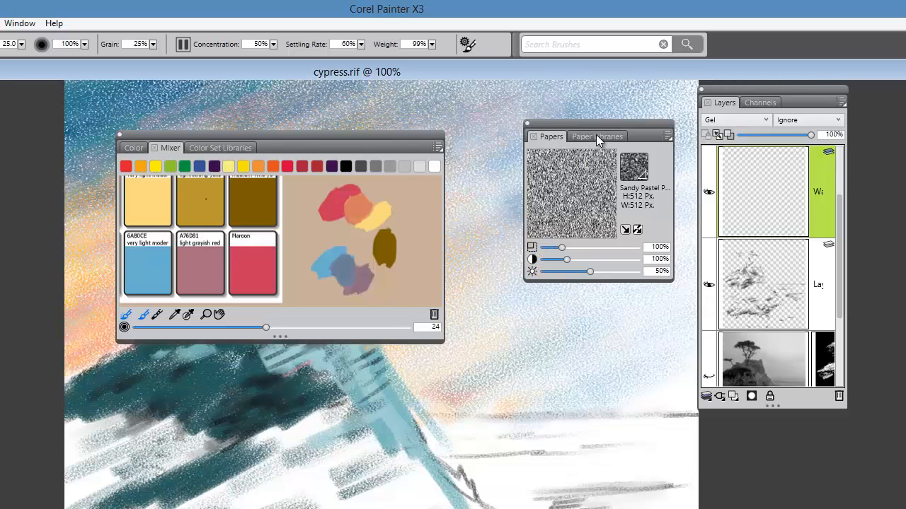
left_click(596, 136)
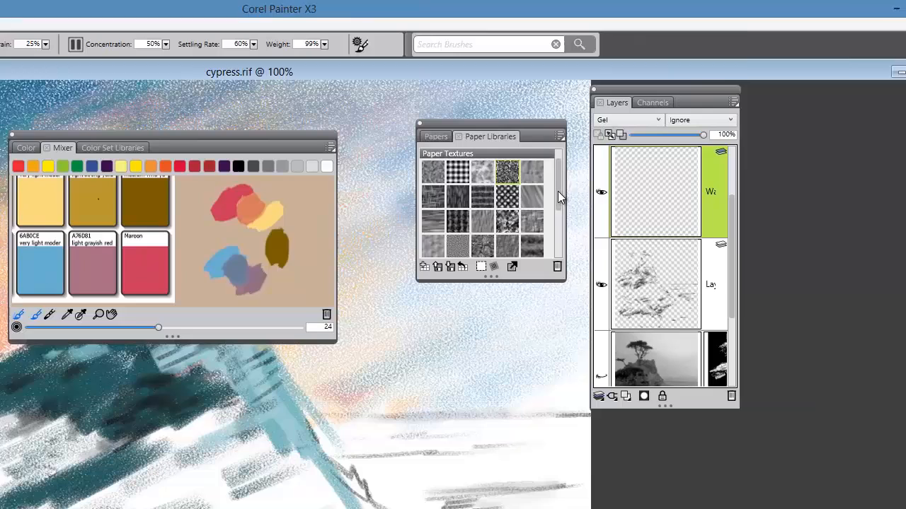
left_click_drag(557, 192, 554, 240)
scroll(417, 211, "up", 5)
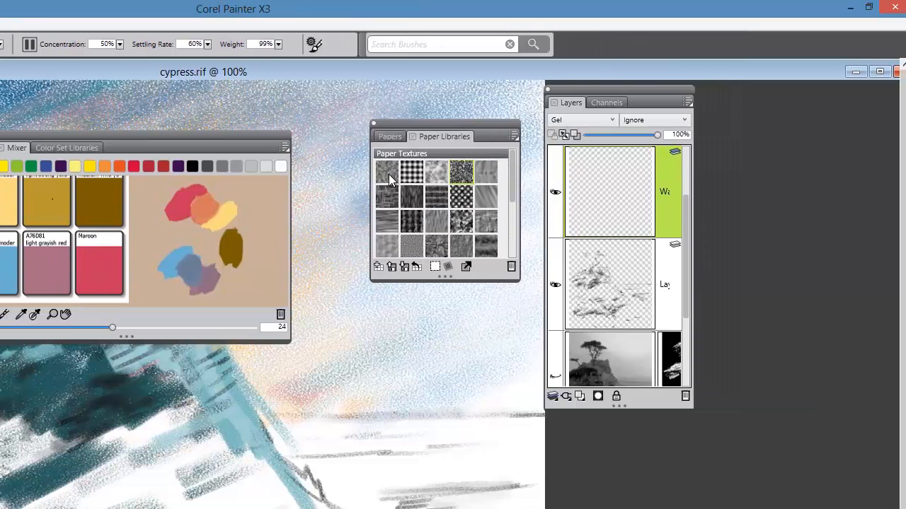